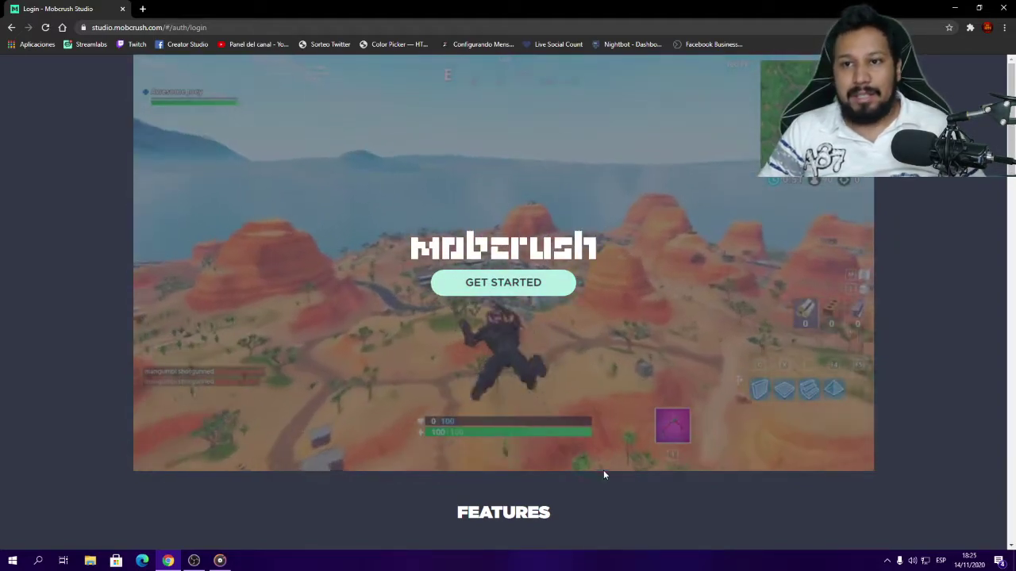
Step: Sign in to Mobcrush Studio with the Twitch account and continue as the offered profile
left_click(503, 283)
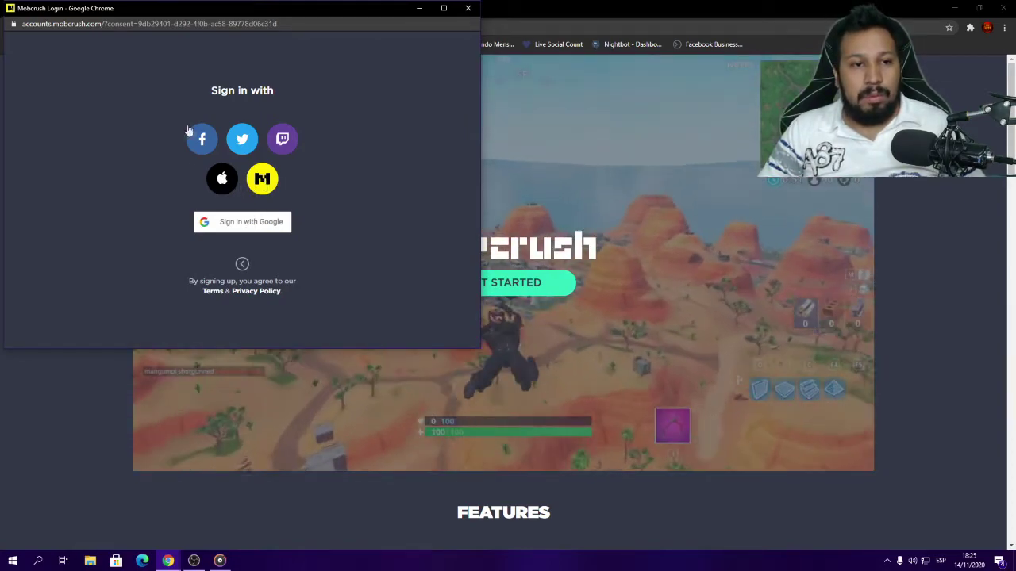
left_click(288, 142)
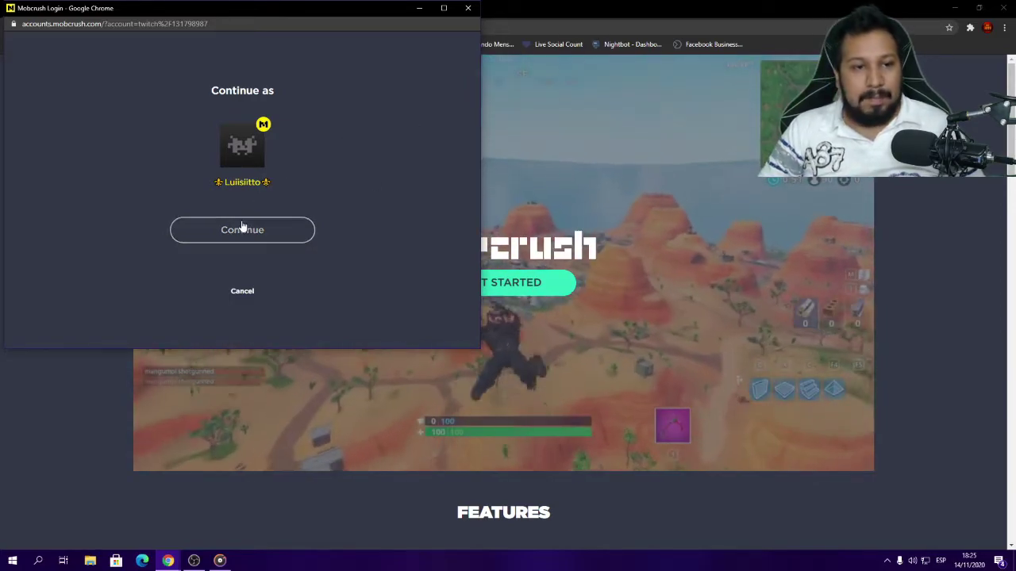
left_click(242, 229)
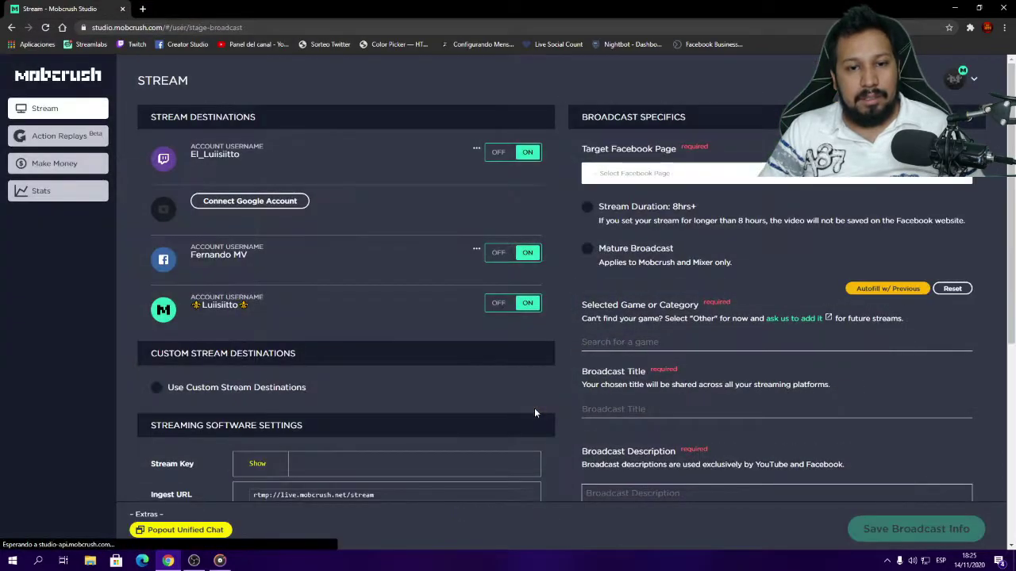
Step: Turn off the Twitch, Facebook and Mobcrush stream destinations
left_click(503, 153)
left_click(497, 253)
left_click(495, 304)
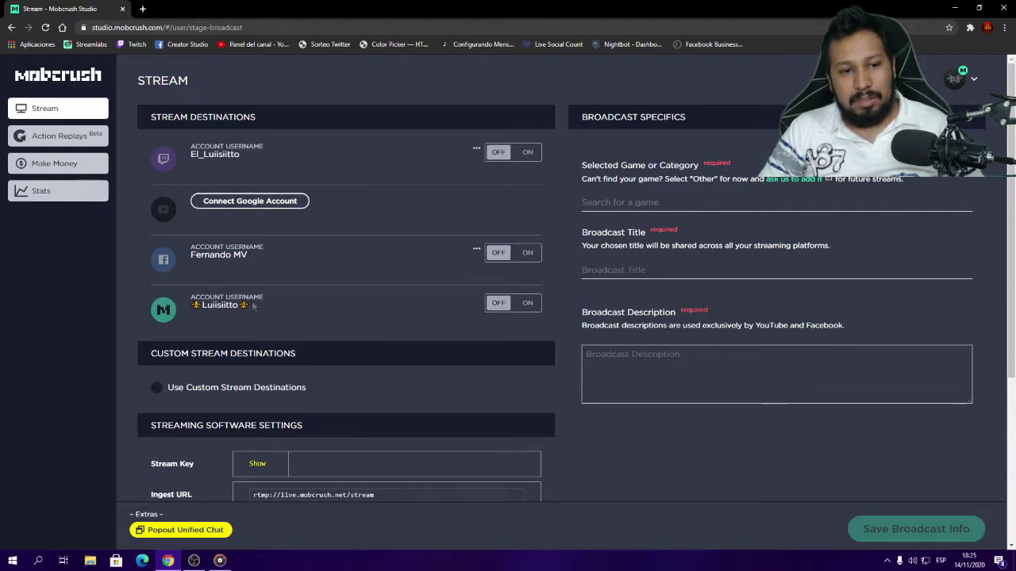
Step: Turn on the Mobcrush and Twitch stream destinations, leaving Facebook off
left_click(526, 306)
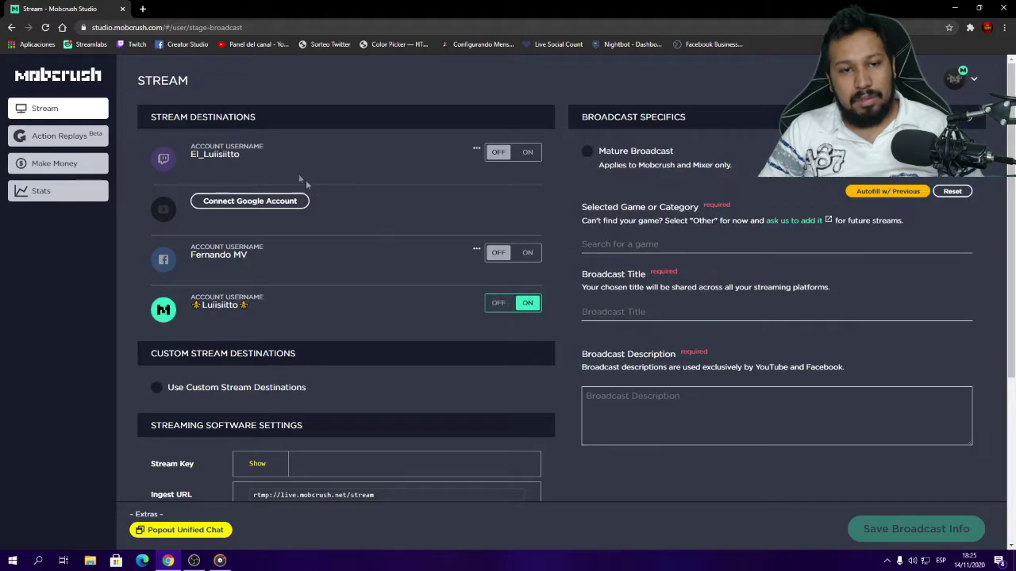
left_click(520, 152)
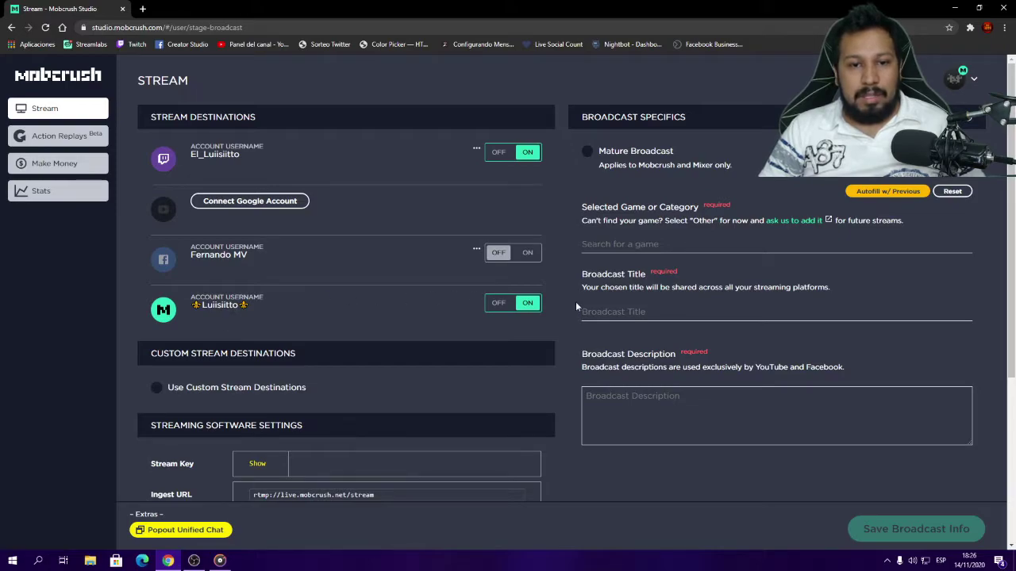
left_click(521, 308)
left_click(503, 308)
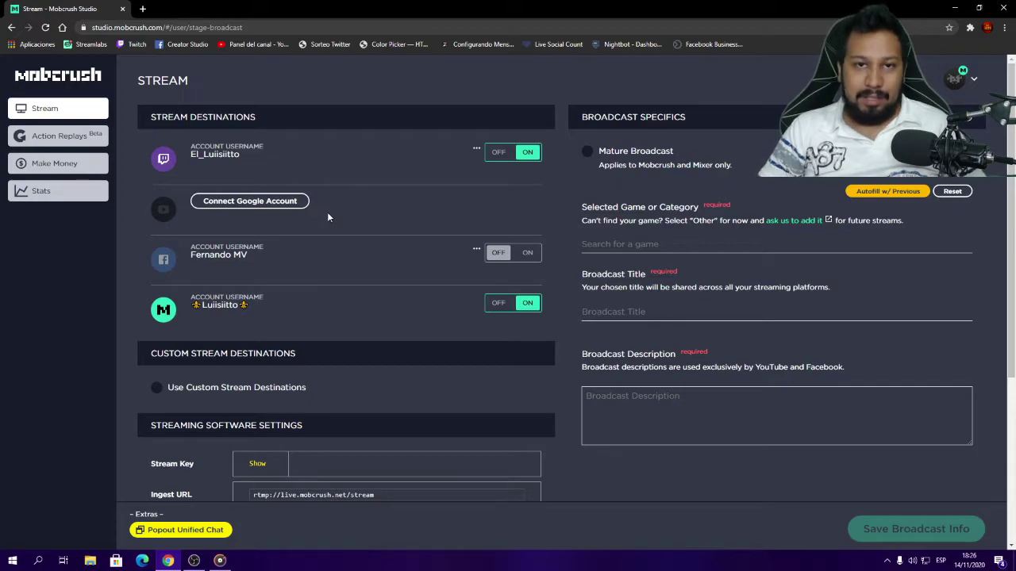
scroll(351, 244, "down", 1)
scroll(296, 240, "up", 1)
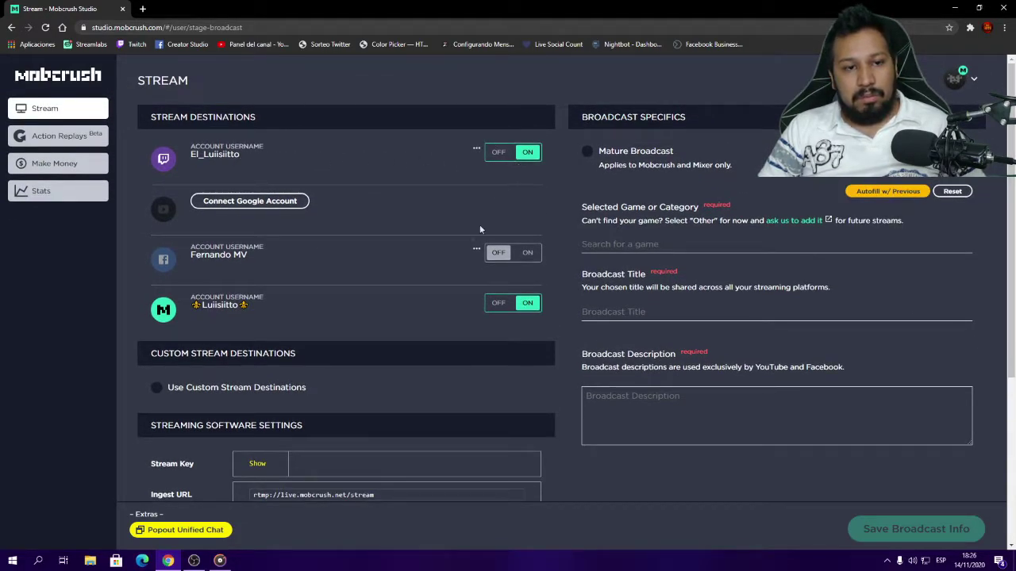
Step: Turn on the Facebook stream destination and select the streamer's own page as the target Facebook page
left_click(526, 253)
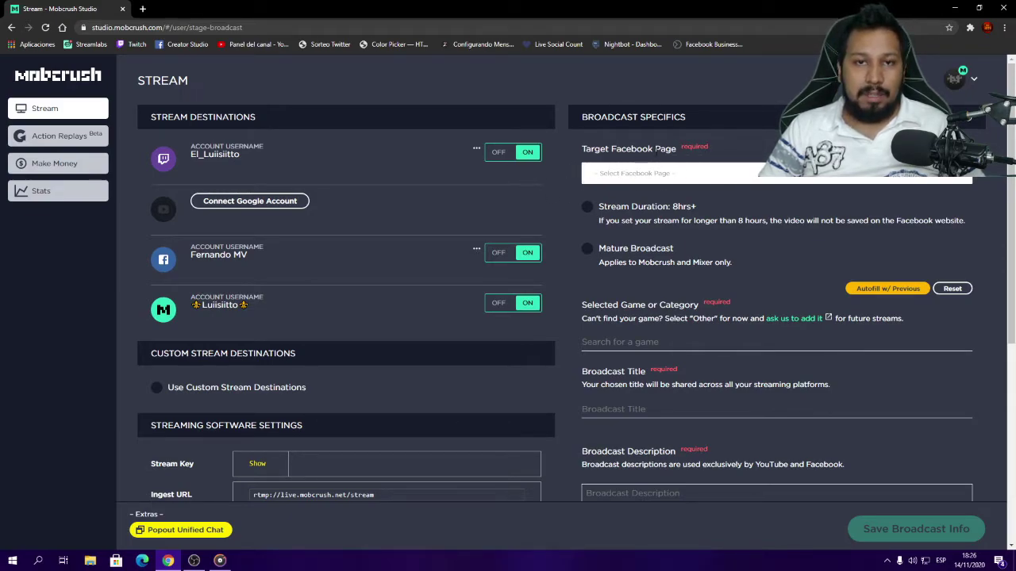
left_click(634, 174)
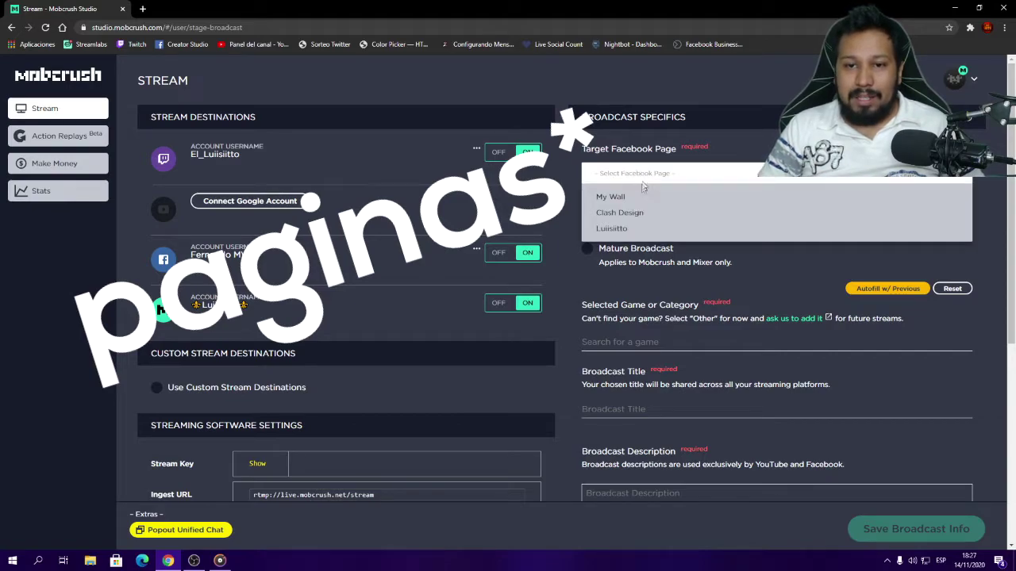
left_click(612, 230)
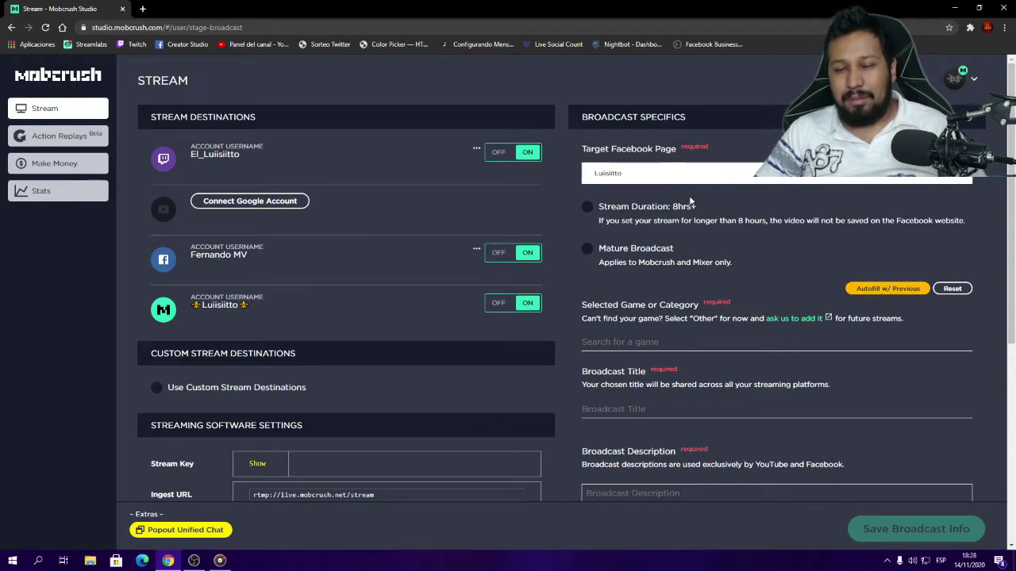
Step: Set the broadcast's game to Brawl Stars and place the cursor in the broadcast title
scroll(685, 276, "down", 1)
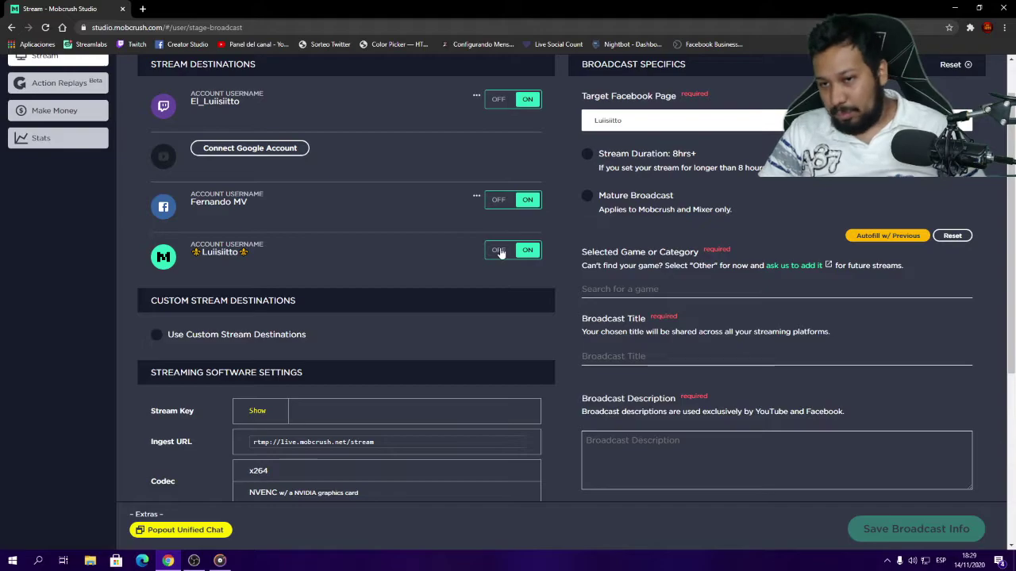
left_click(649, 289)
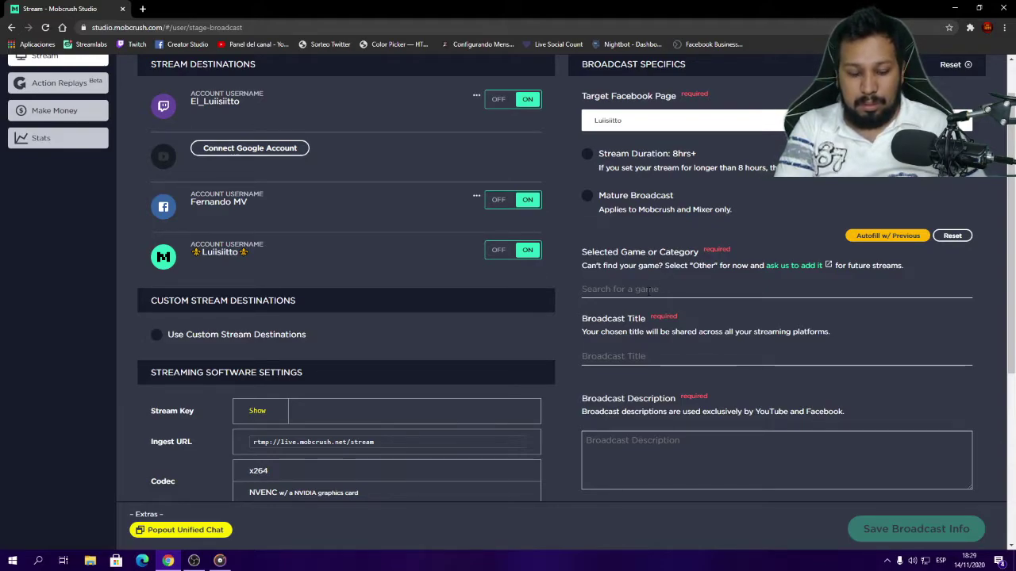
type("braw")
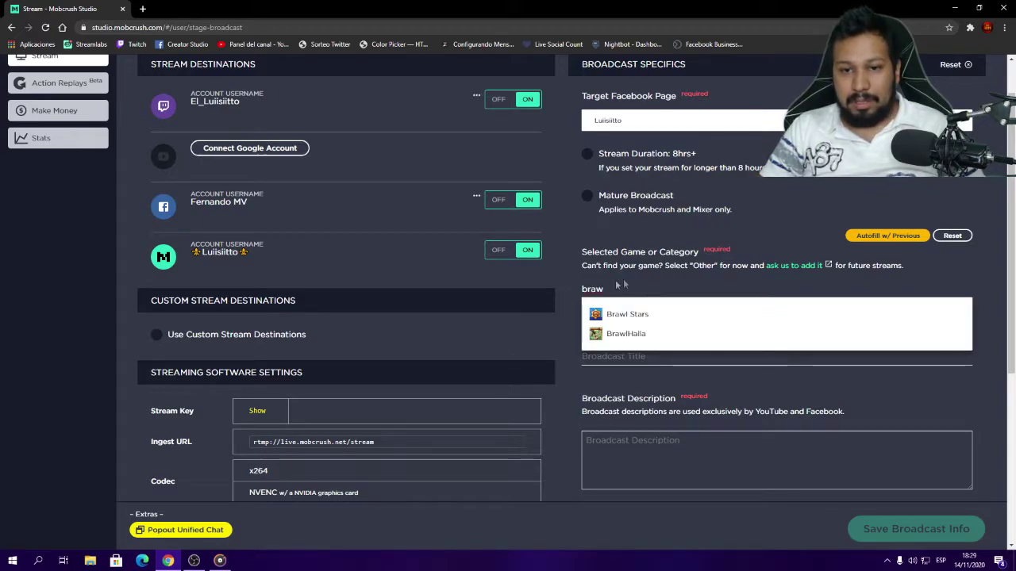
left_click(649, 314)
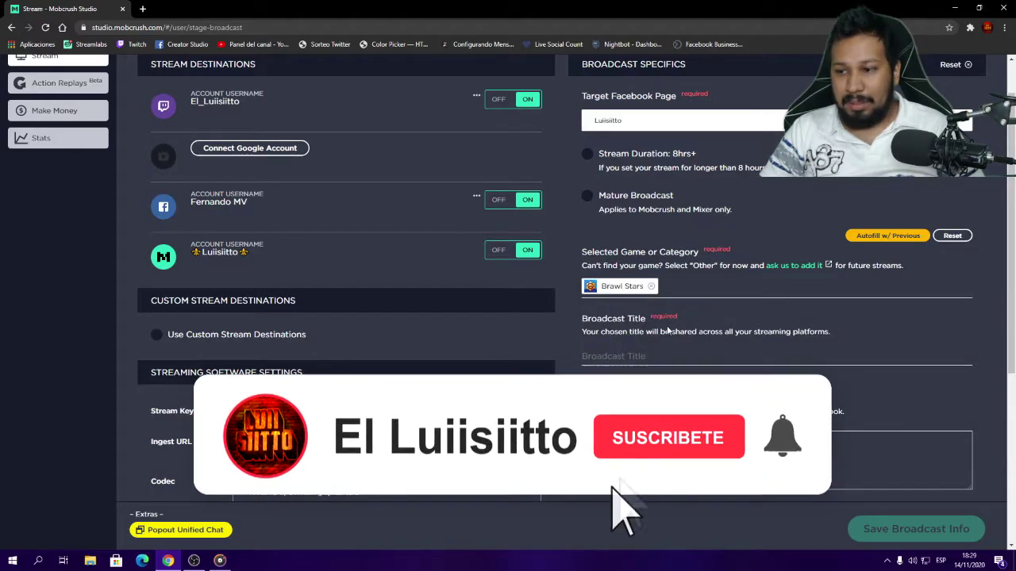
left_click(643, 357)
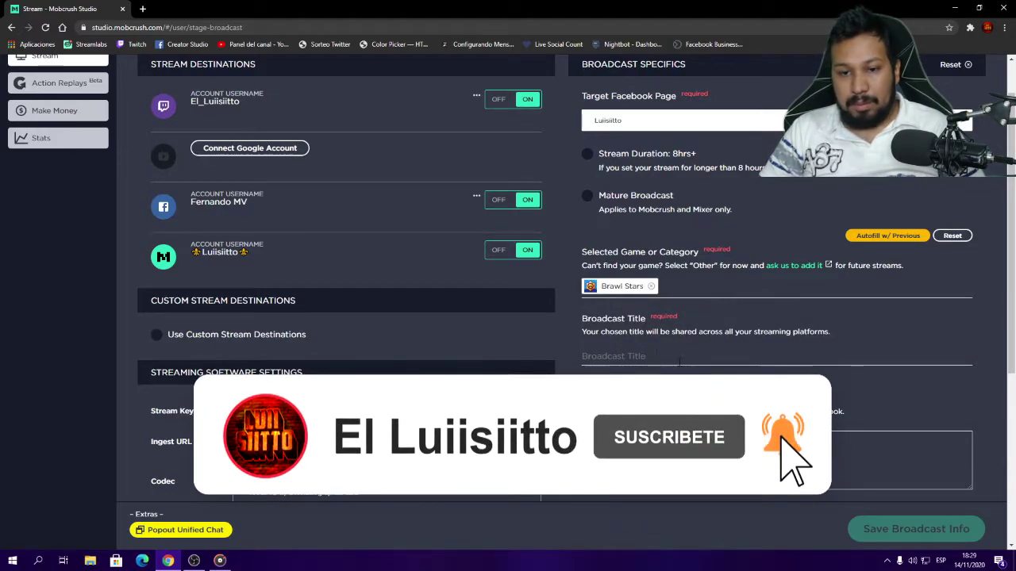
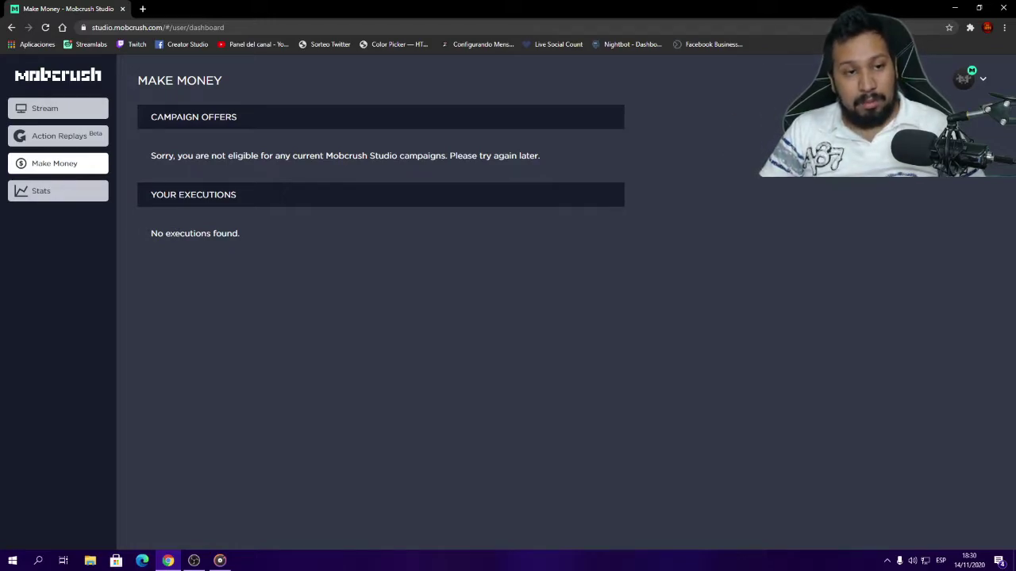
Step: Open the stream history and examine the views, comments and platforms of the past broadcasts
left_click(90, 193)
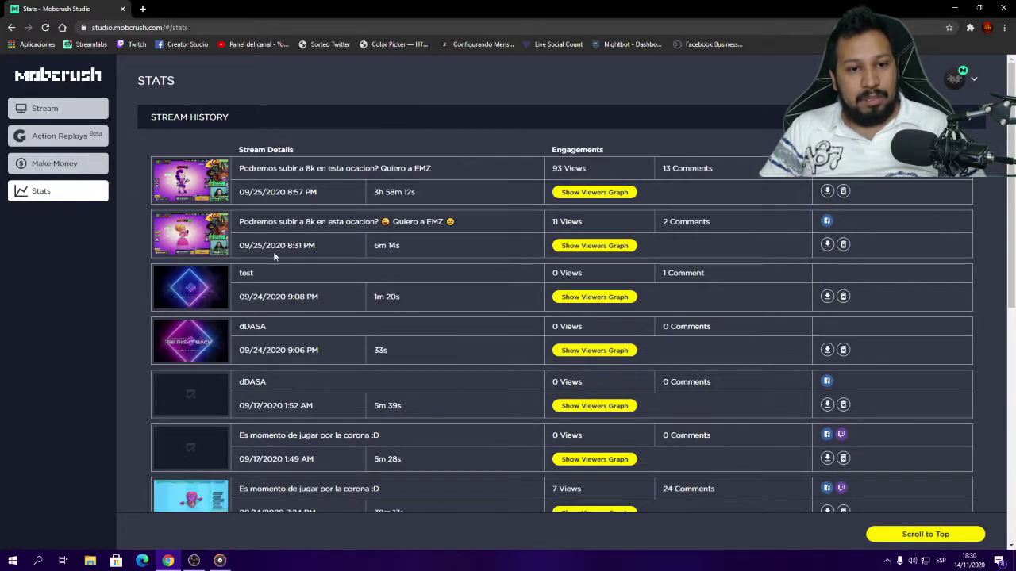
scroll(270, 262, "down", 2)
scroll(270, 264, "down", 5)
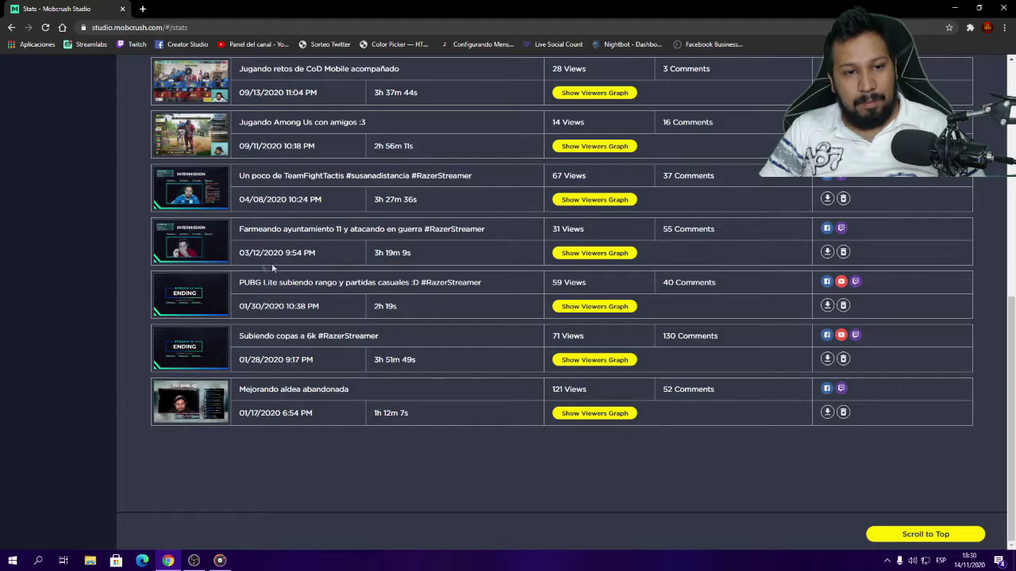
scroll(531, 394, "up", 1)
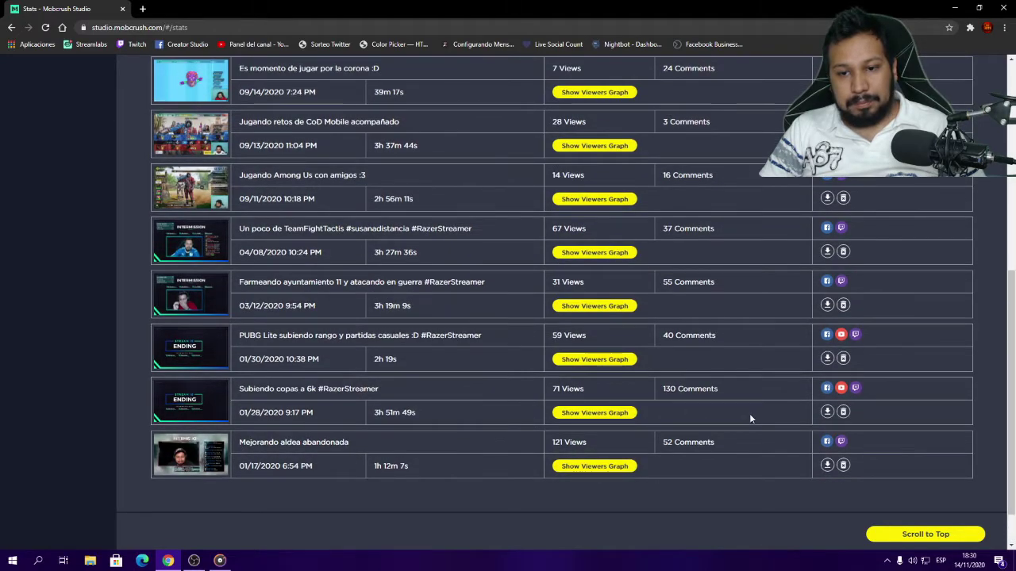
scroll(691, 431, "up", 3)
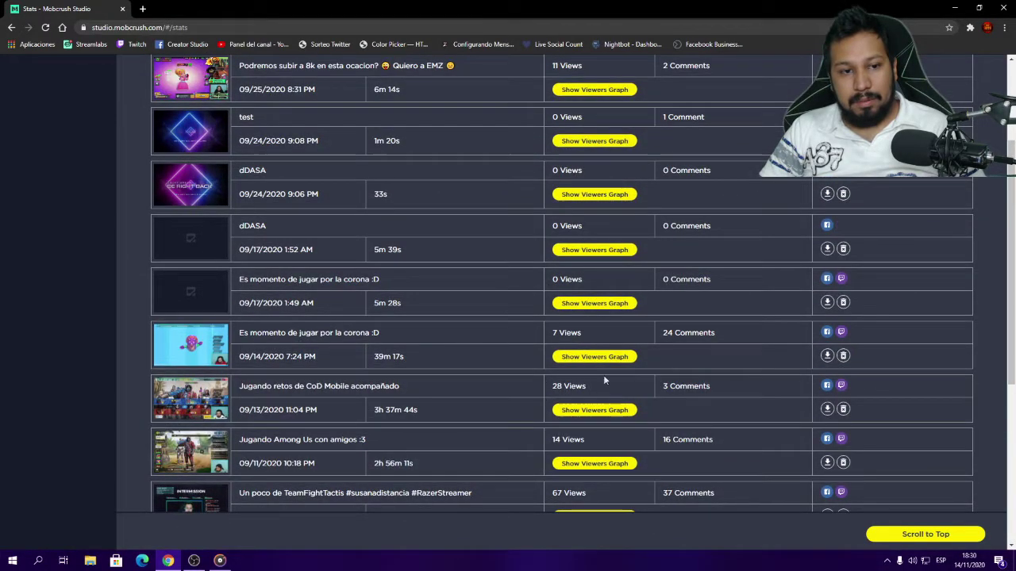
scroll(707, 314, "up", 1)
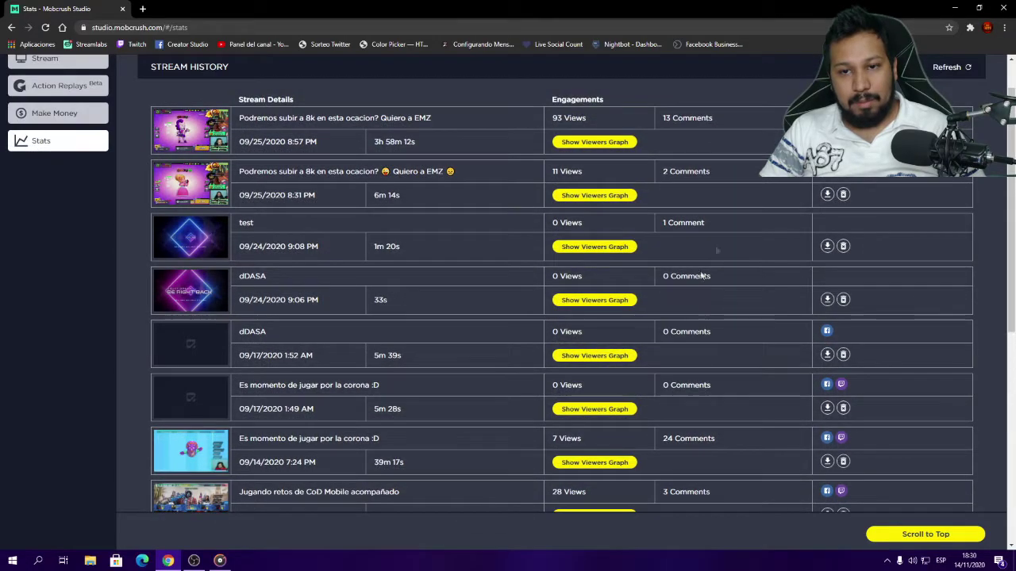
scroll(705, 254, "down", 5)
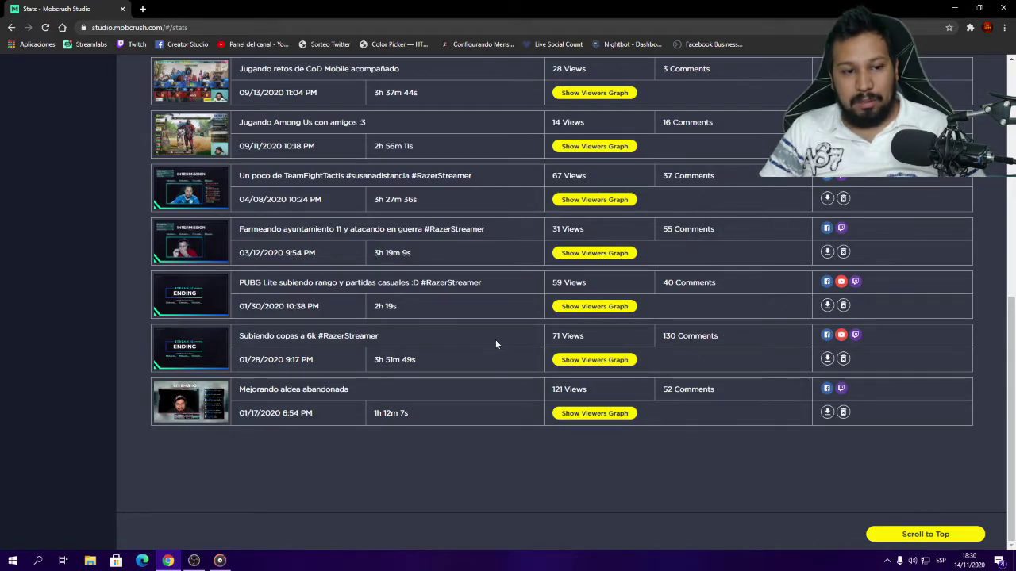
scroll(495, 338, "up", 2)
scroll(495, 341, "up", 5)
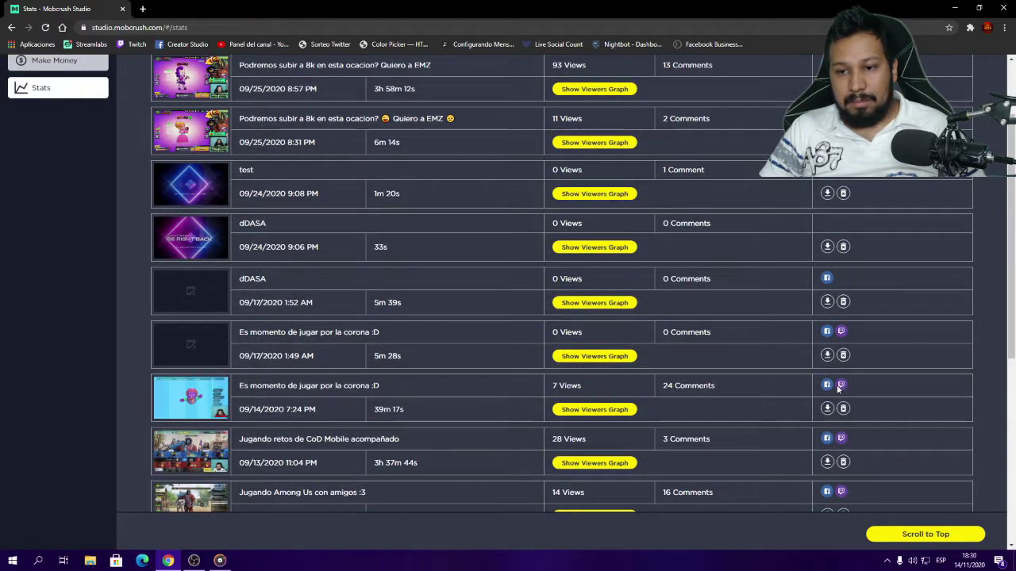
Step: Show the viewers graph of the PUBG Lite broadcast from 01/30/2020
scroll(841, 389, "down", 5)
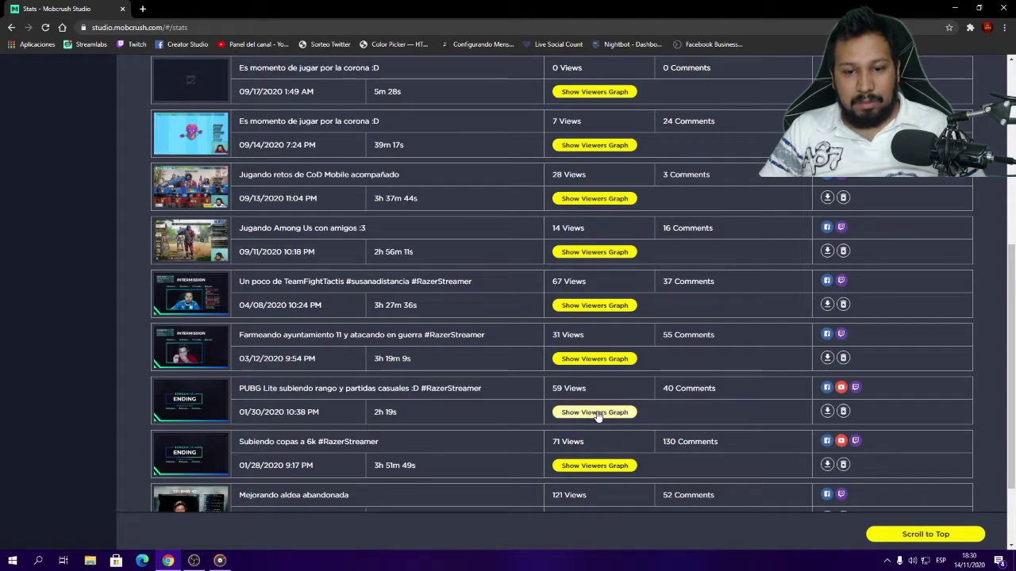
left_click(556, 414)
scroll(457, 409, "down", 3)
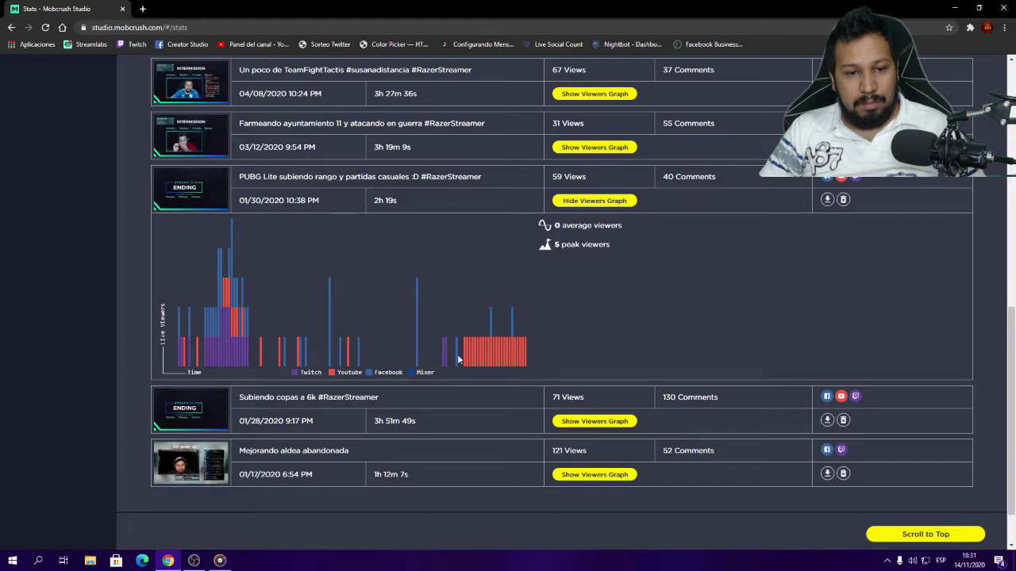
Step: Return to the stream setup page and enable the use of custom stream destinations
scroll(358, 384, "up", 15)
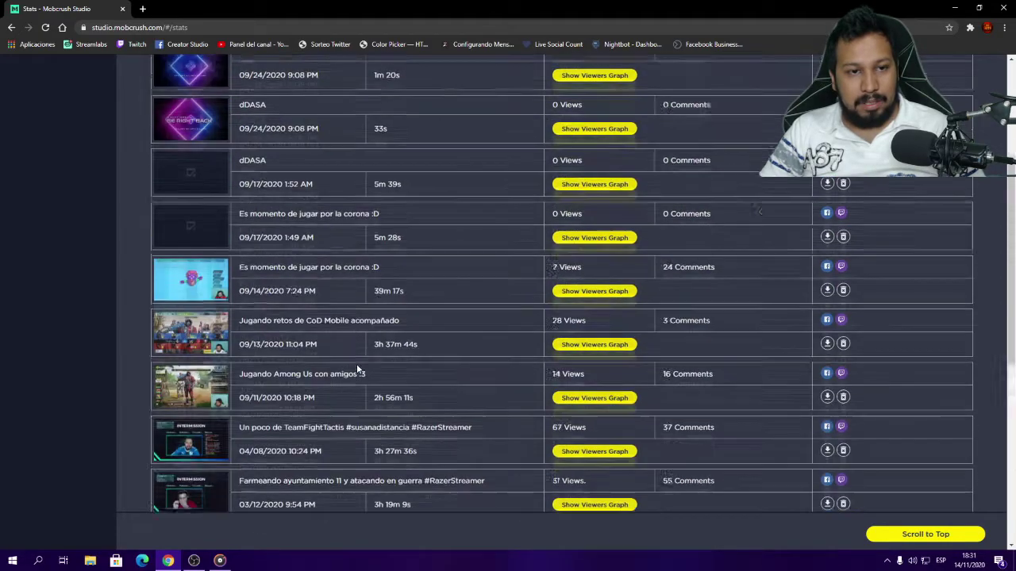
left_click(49, 110)
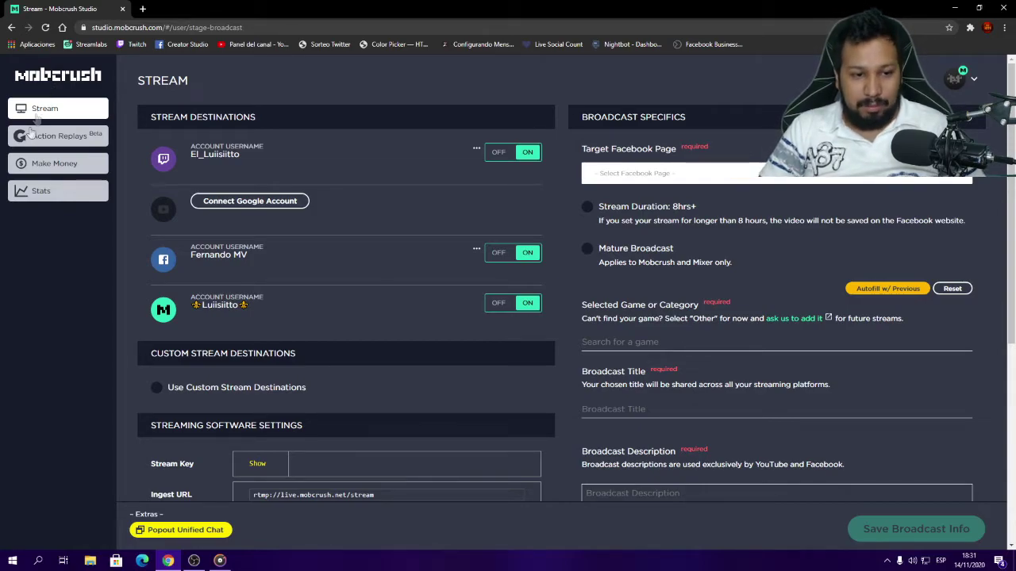
left_click(160, 389)
scroll(314, 341, "down", 2)
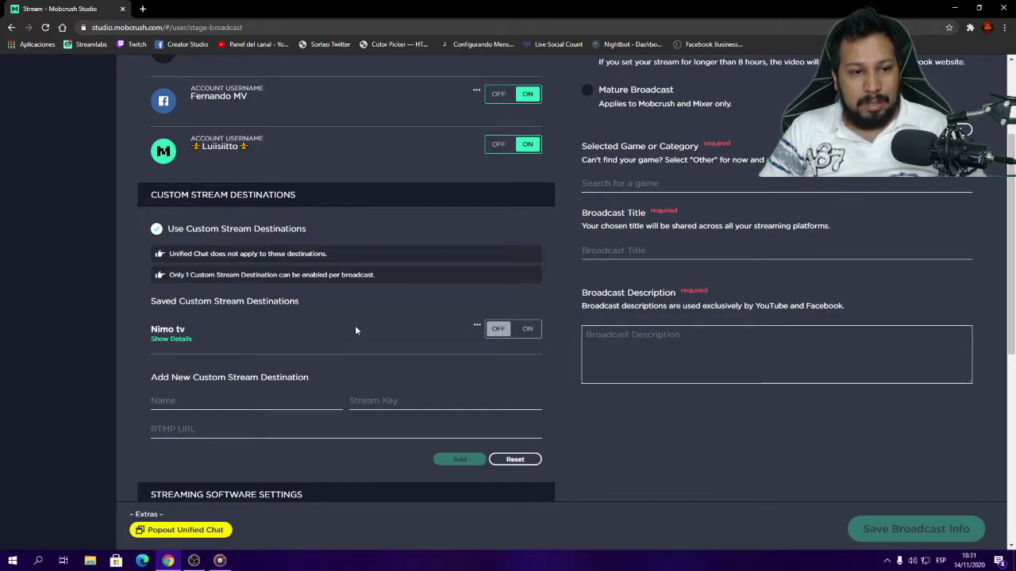
Step: Examine the saved Nimo tv destination's RTMP URL and stream key, hide them again, and review the form for adding a new destination
left_click(173, 340)
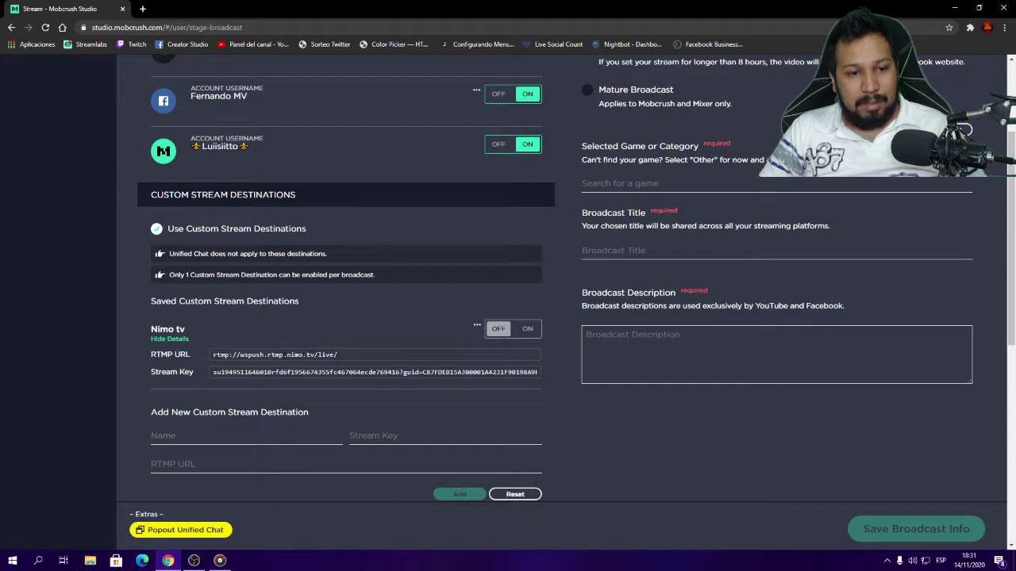
left_click(170, 339)
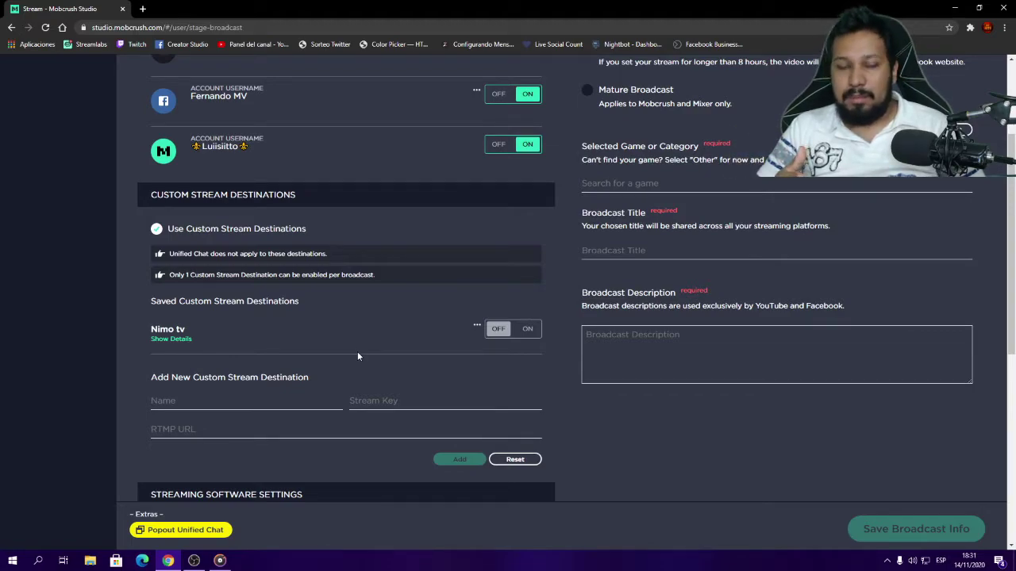
left_click(170, 339)
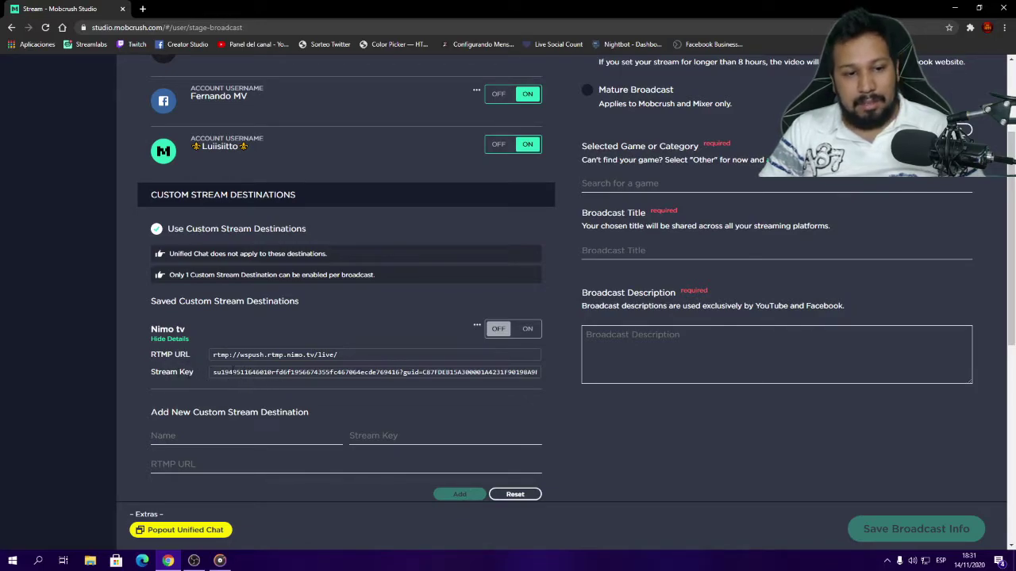
left_click(173, 340)
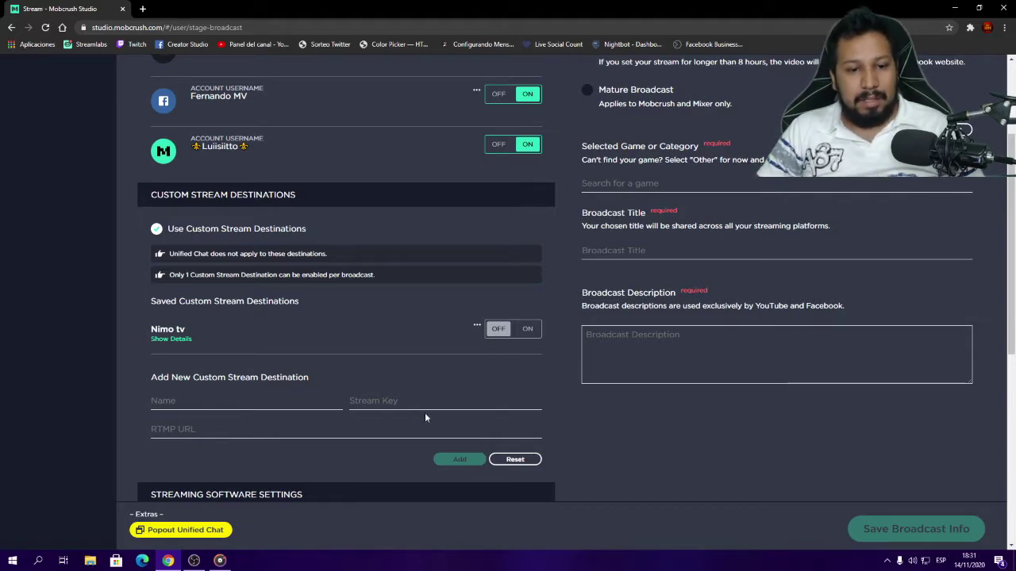
scroll(252, 429, "down", 2)
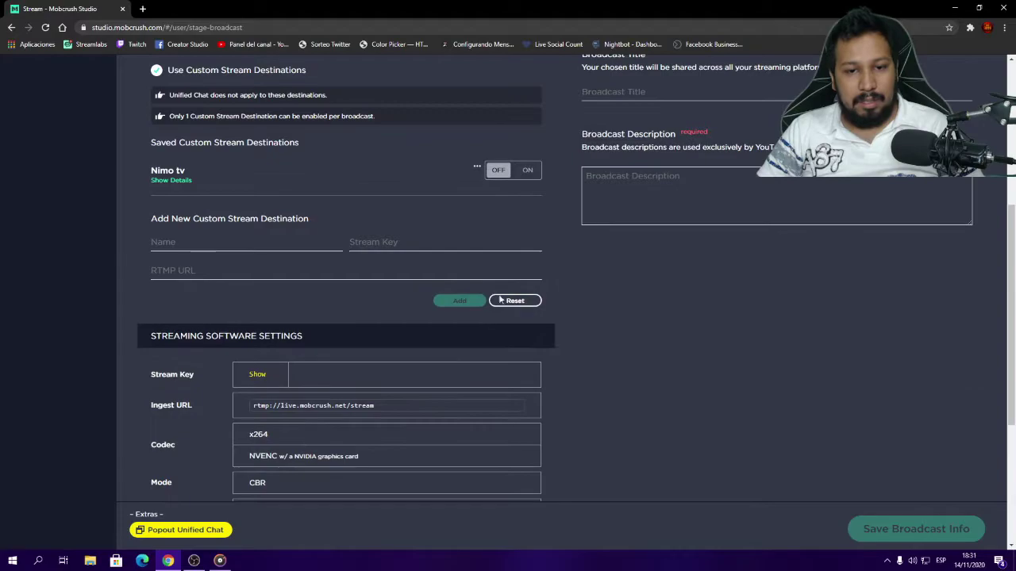
scroll(708, 442, "up", 1)
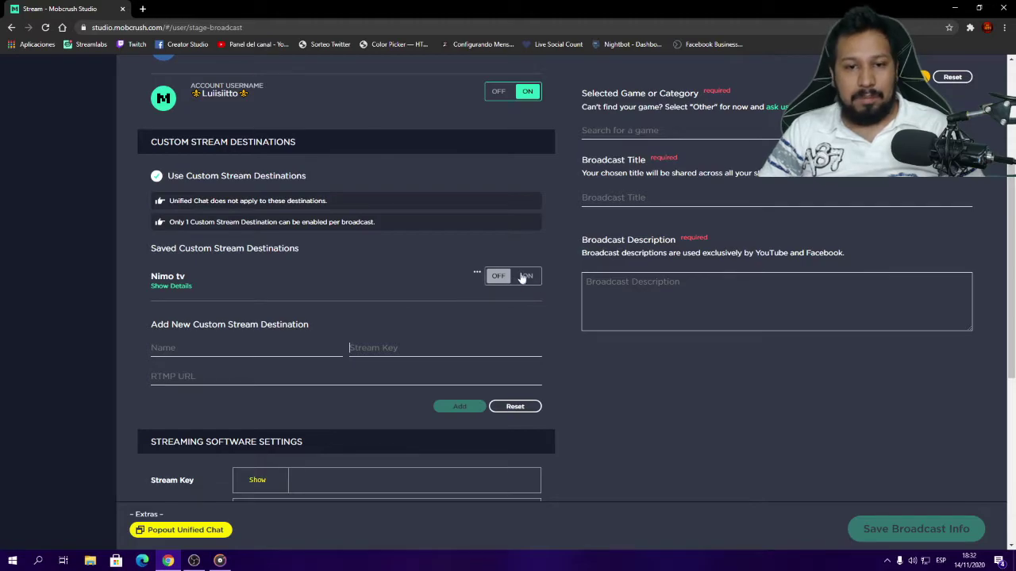
Step: Turn the saved Nimo tv custom destination on for the broadcast and switch it back off
left_click(523, 278)
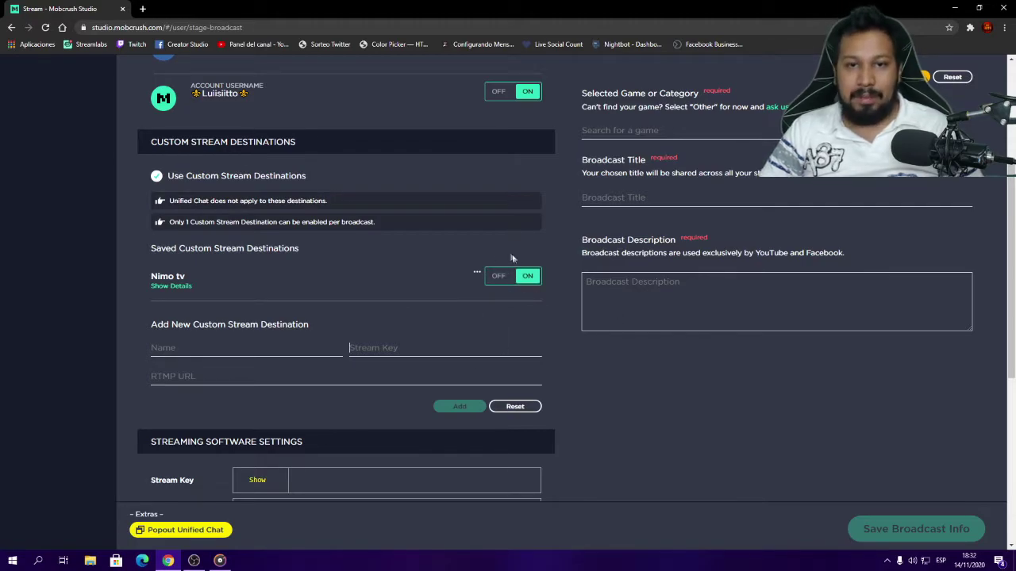
scroll(529, 268, "up", 3)
scroll(522, 411, "down", 1)
left_click(513, 436)
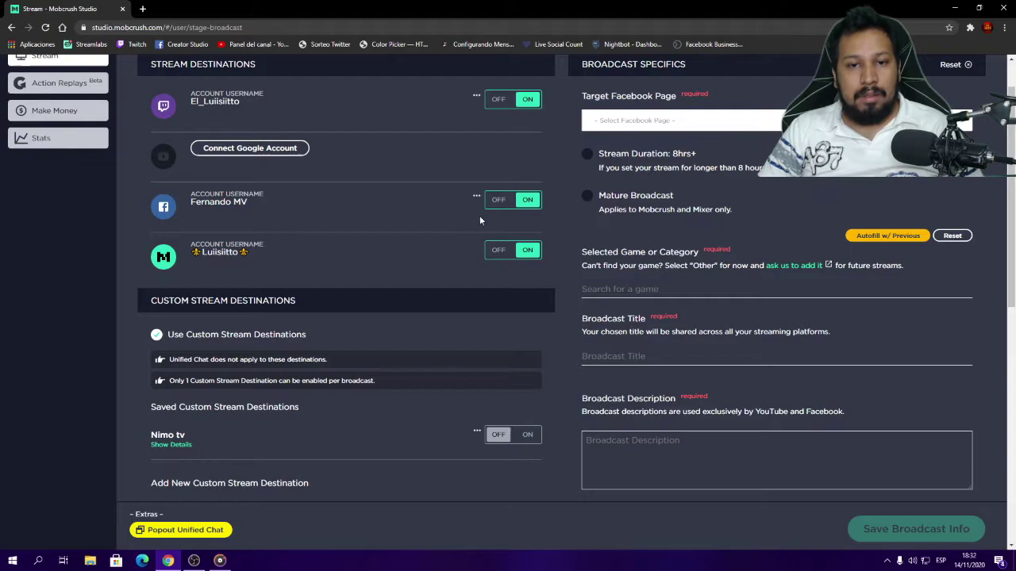
Step: Choose the target Facebook page, set the game to Brawl Stars, title to "subiendo" and description to "gemas", and save the broadcast info
scroll(406, 301, "down", 4)
scroll(378, 268, "down", 2)
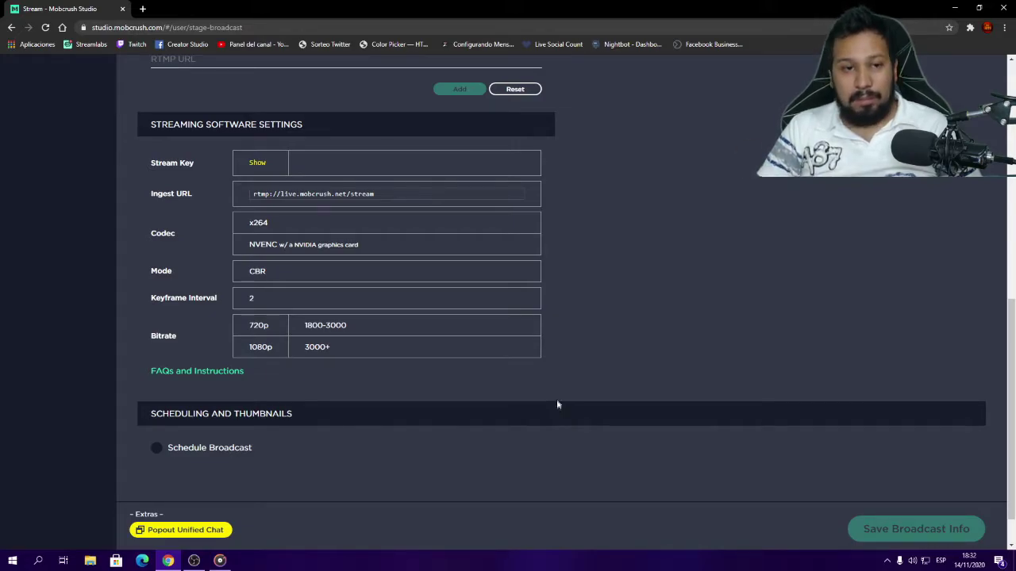
scroll(556, 405, "up", 10)
left_click(927, 536)
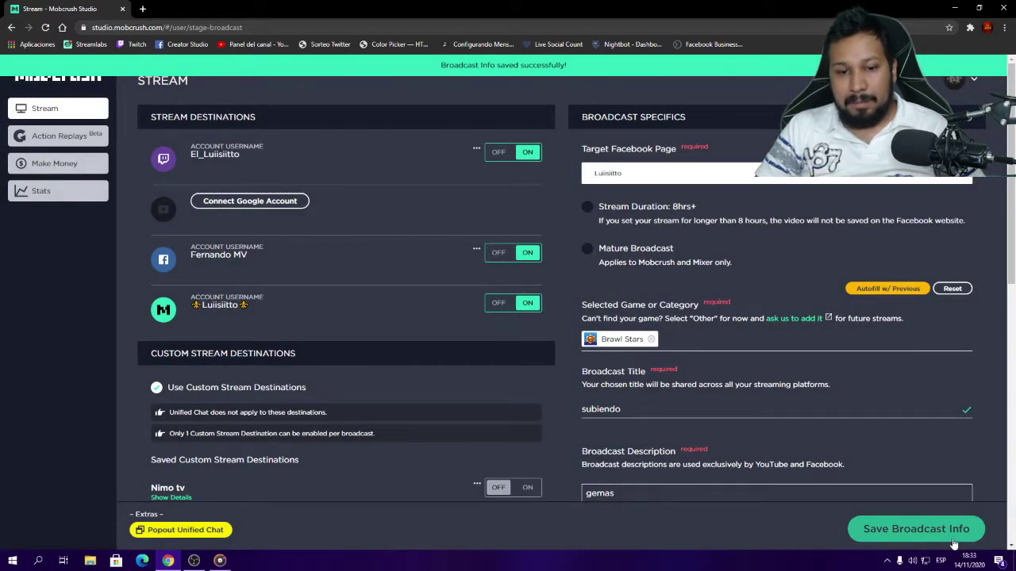
Step: Review the saved broadcast details, the stream destinations and the recommended streaming software settings for codec, mode, keyframe interval and bitrate
scroll(327, 380, "down", 3)
scroll(327, 380, "down", 1)
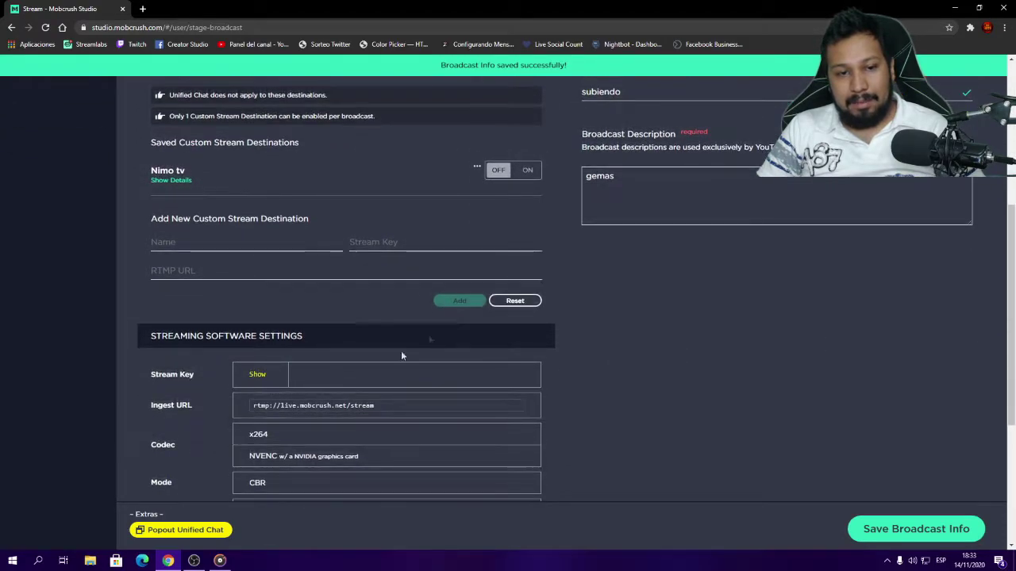
scroll(398, 416, "up", 3)
scroll(266, 428, "down", 2)
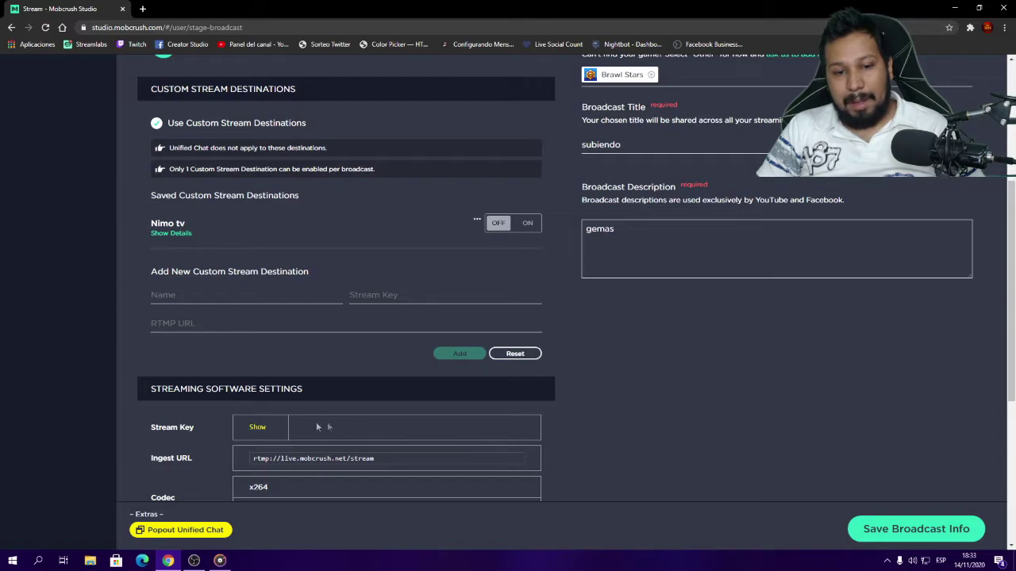
scroll(766, 399, "up", 4)
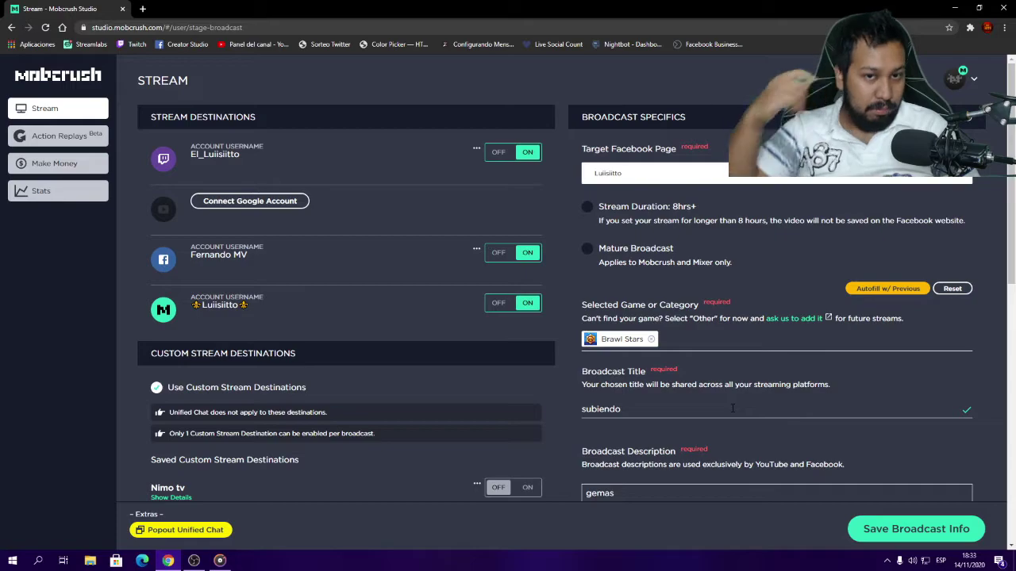
scroll(464, 258, "down", 1)
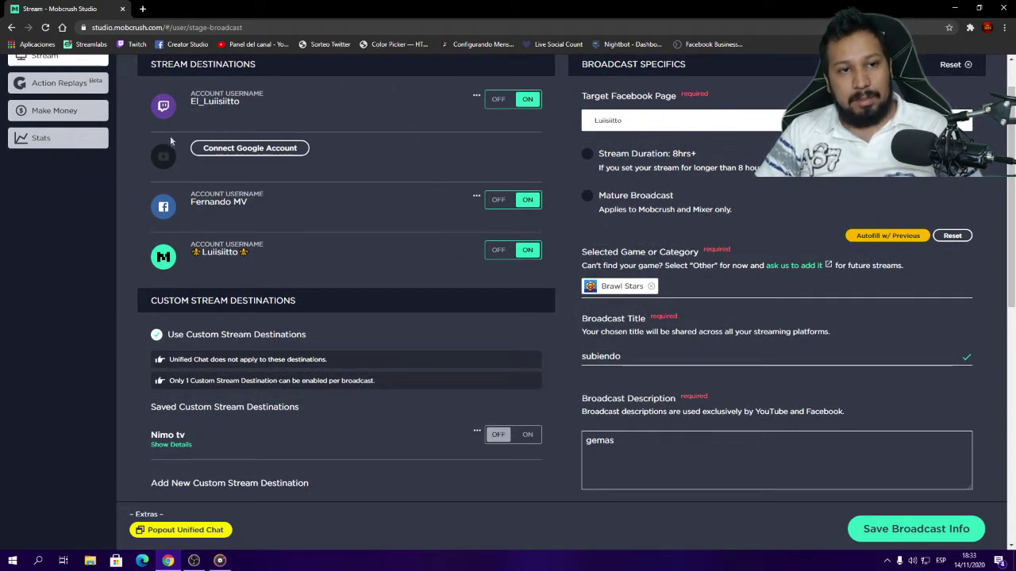
scroll(237, 280, "down", 8)
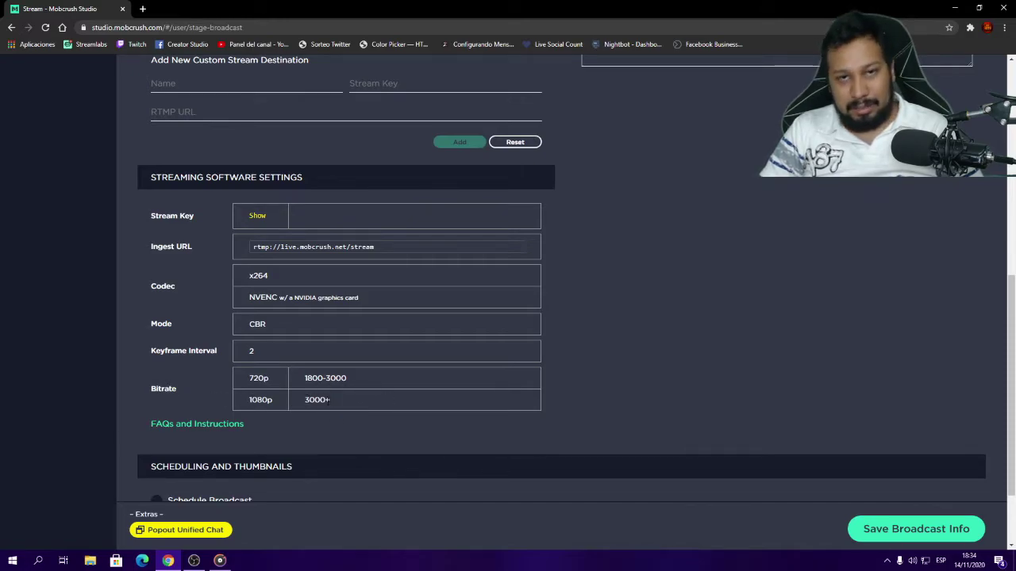
scroll(329, 406, "down", 1)
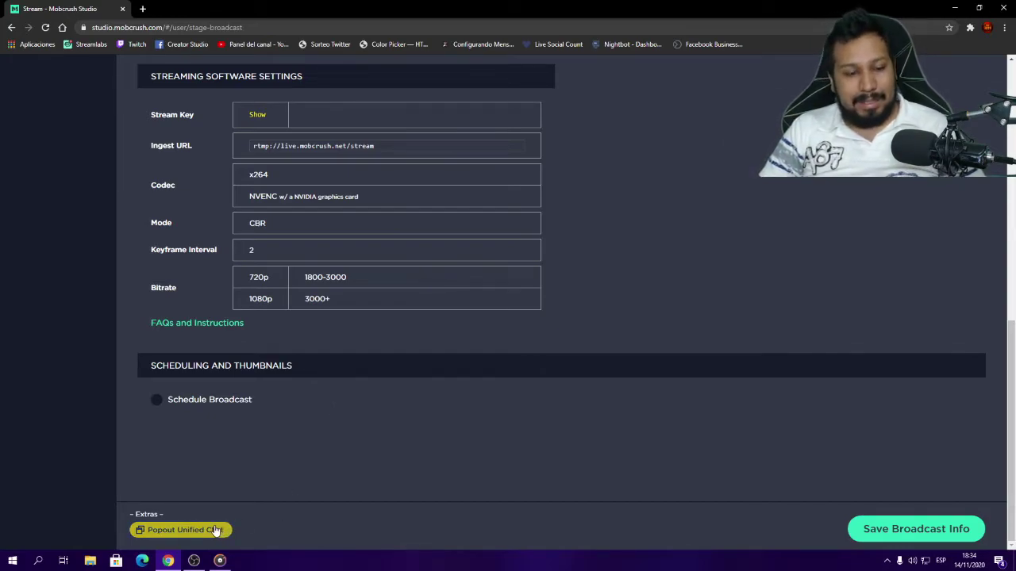
Step: Open the unified chat in its own window, enlarge that window and close it again
left_click(177, 530)
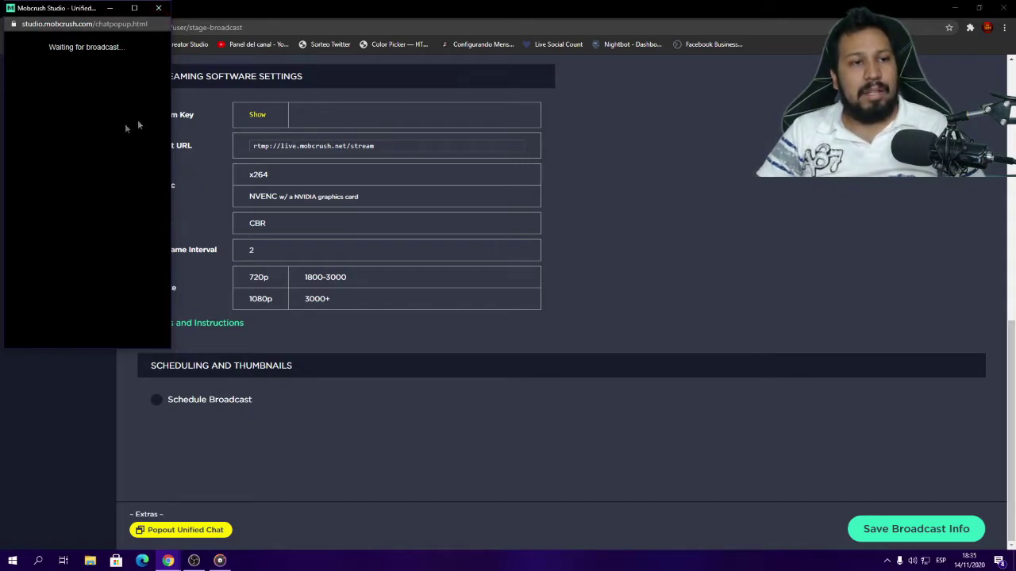
left_click_drag(167, 342, 231, 361)
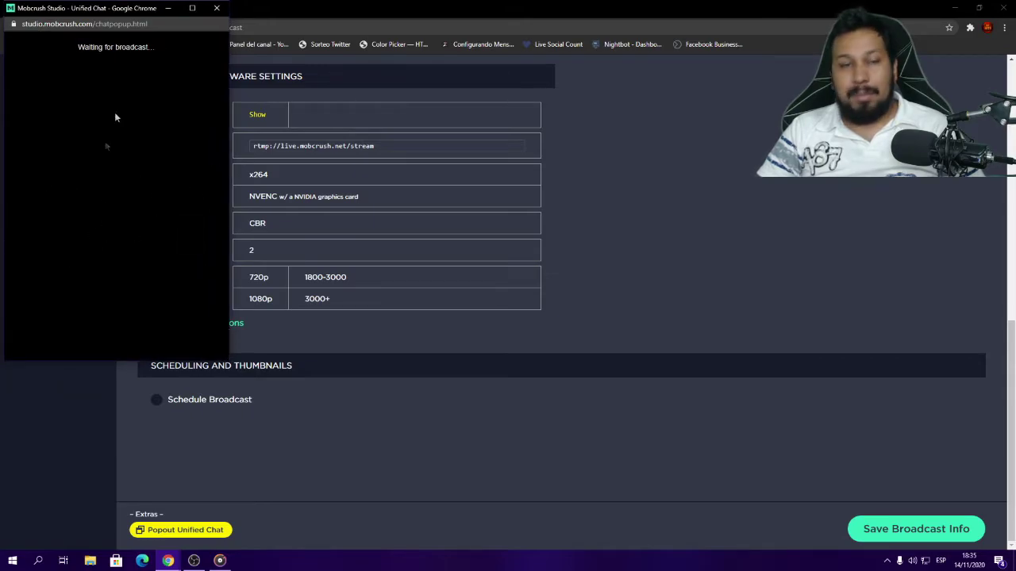
left_click(217, 8)
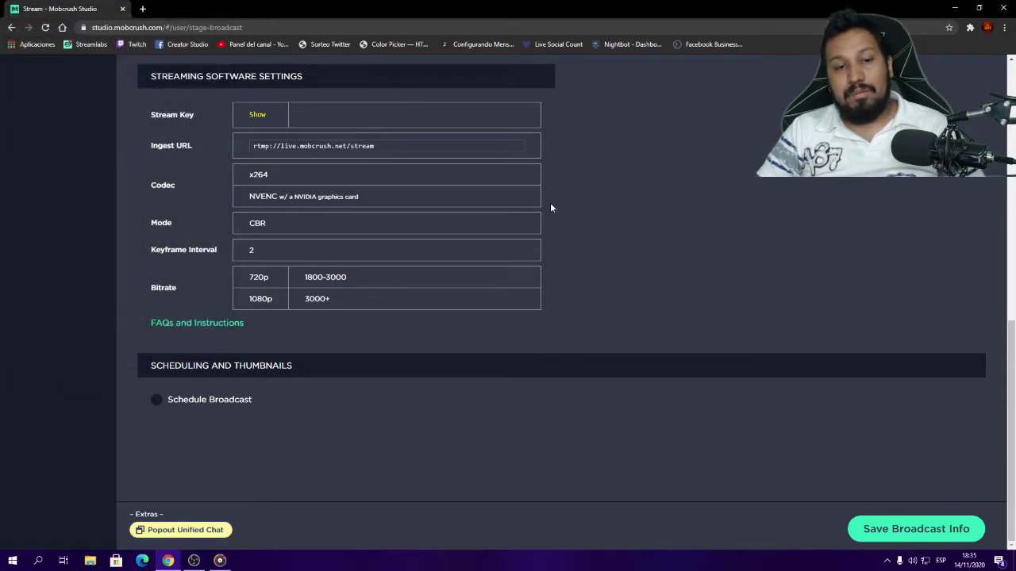
scroll(517, 413, "up", 5)
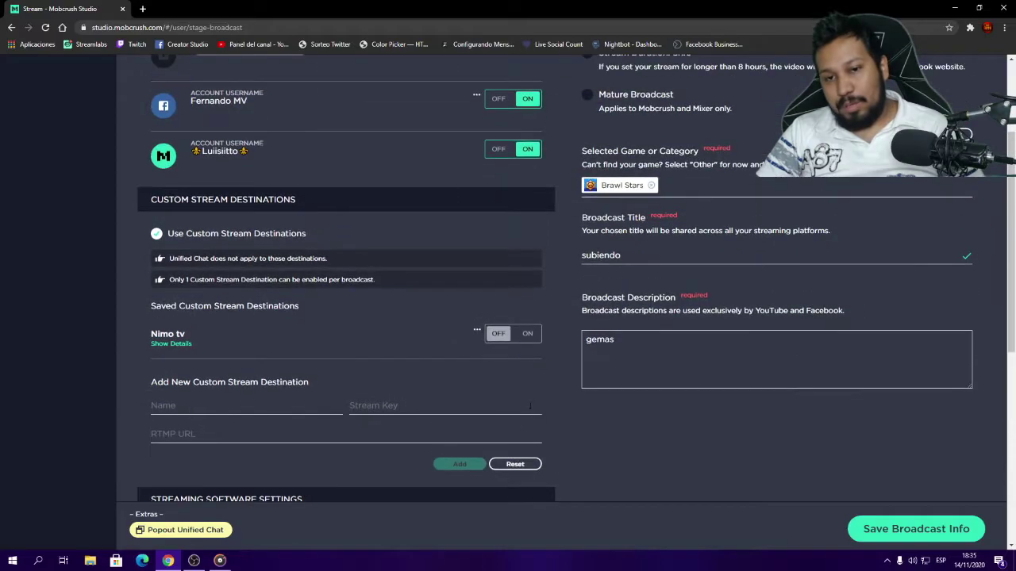
scroll(527, 407, "up", 2)
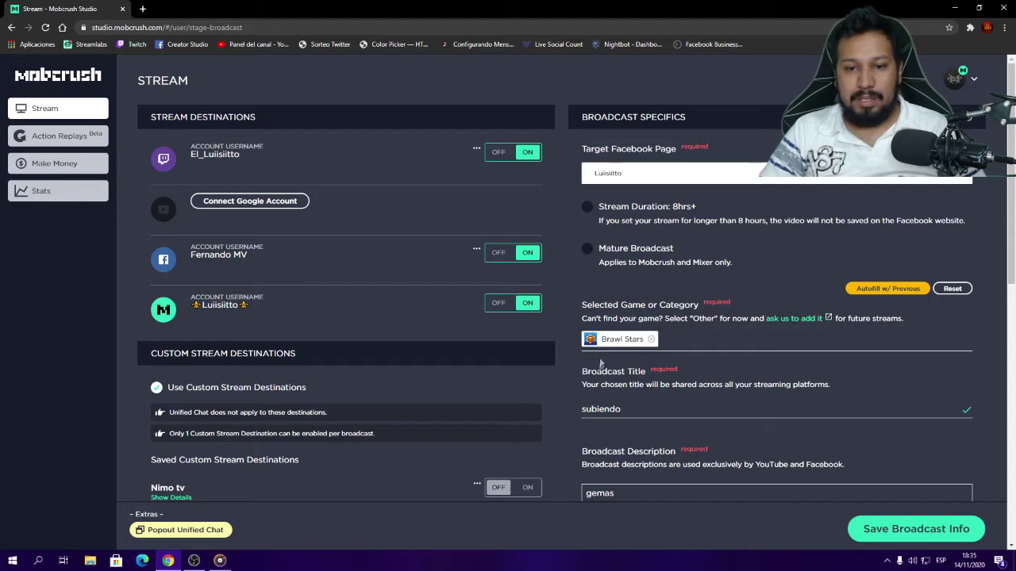
scroll(588, 309, "down", 1)
scroll(589, 310, "down", 1)
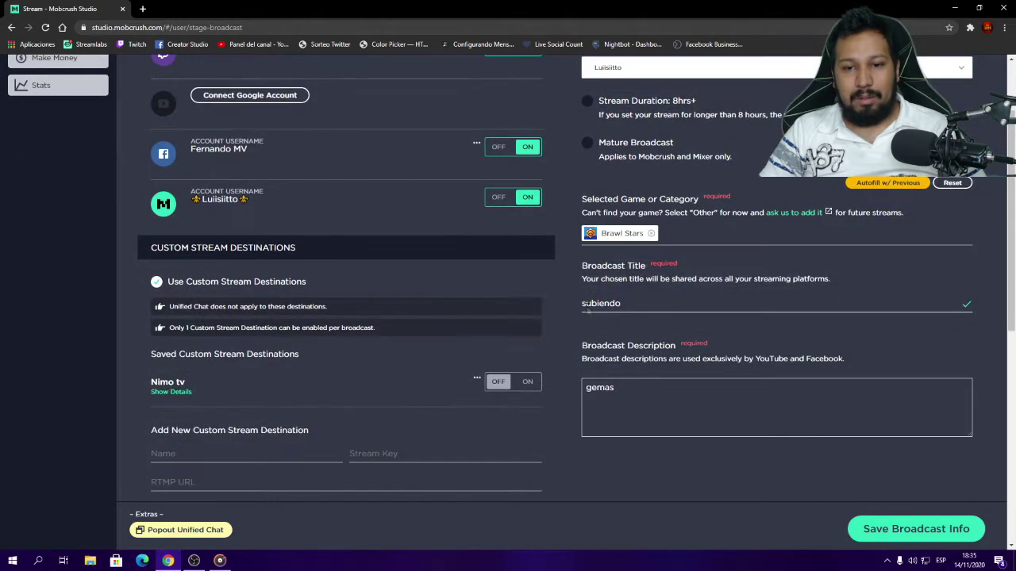
scroll(561, 248, "up", 2)
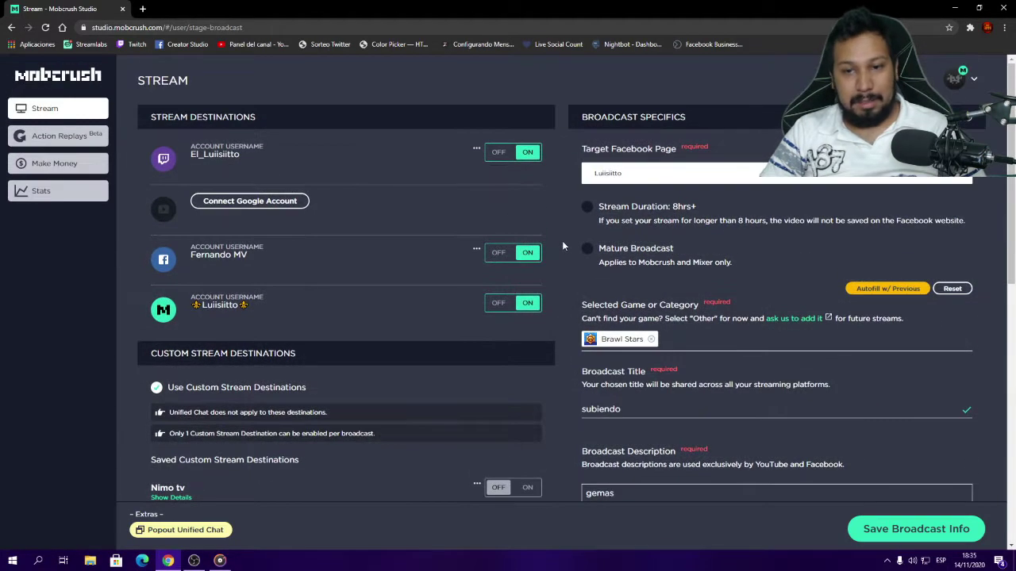